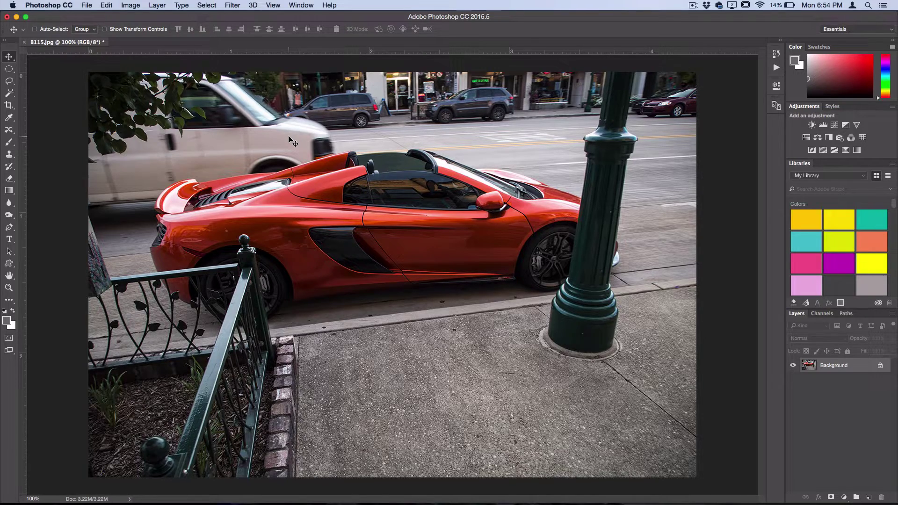
Show the Actions panel and briefly inspect the Default Actions set
left_click(301, 5)
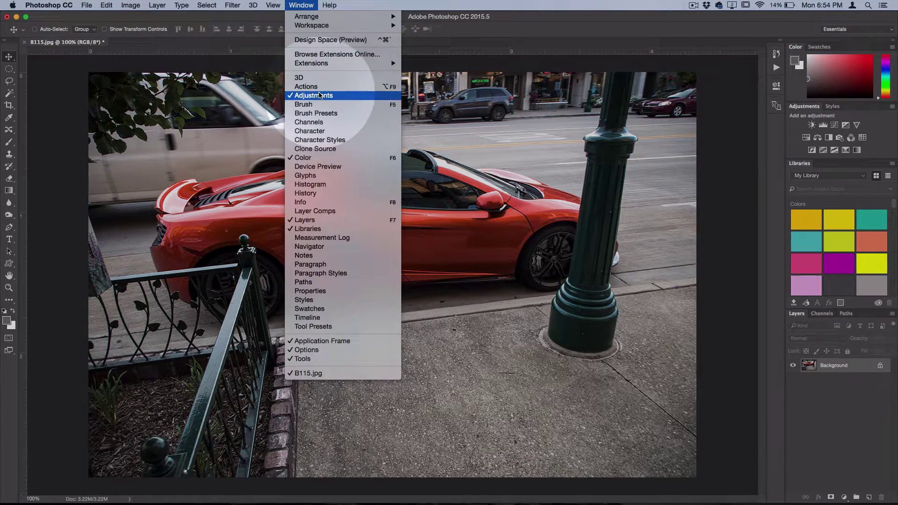
left_click(306, 86)
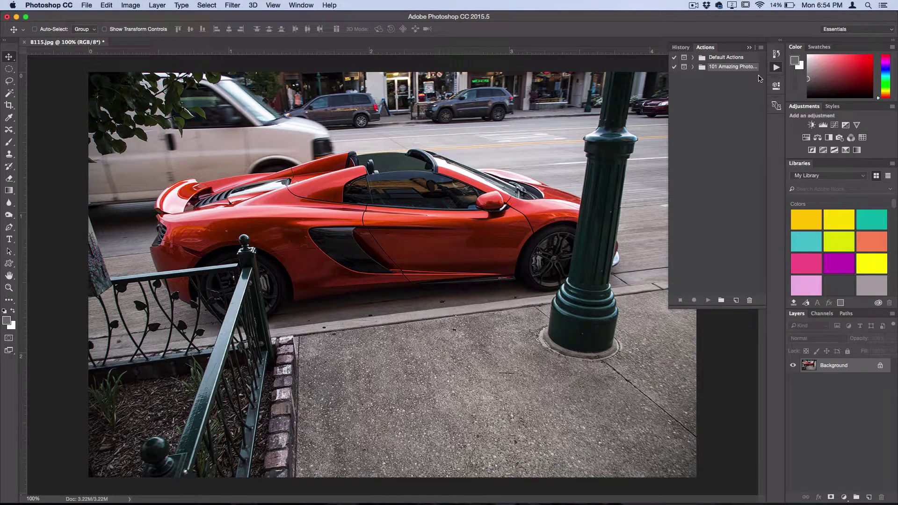
left_click(693, 57)
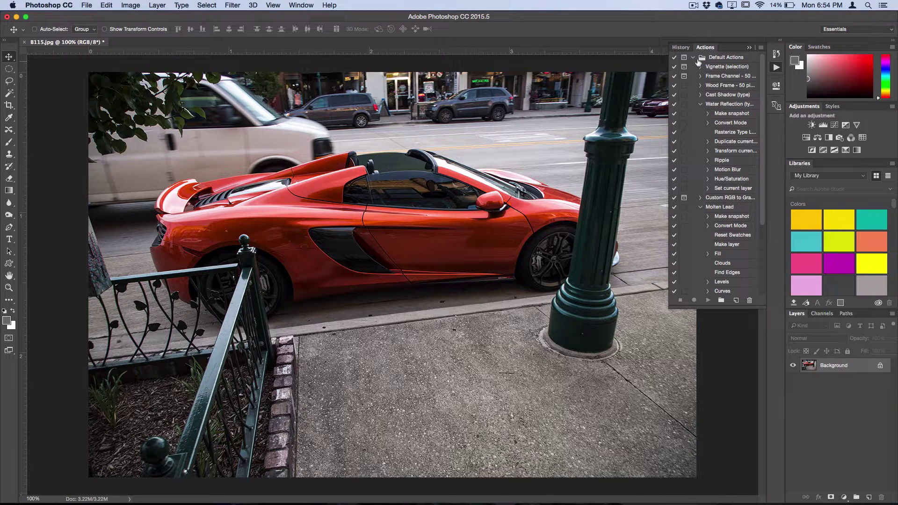
left_click(693, 57)
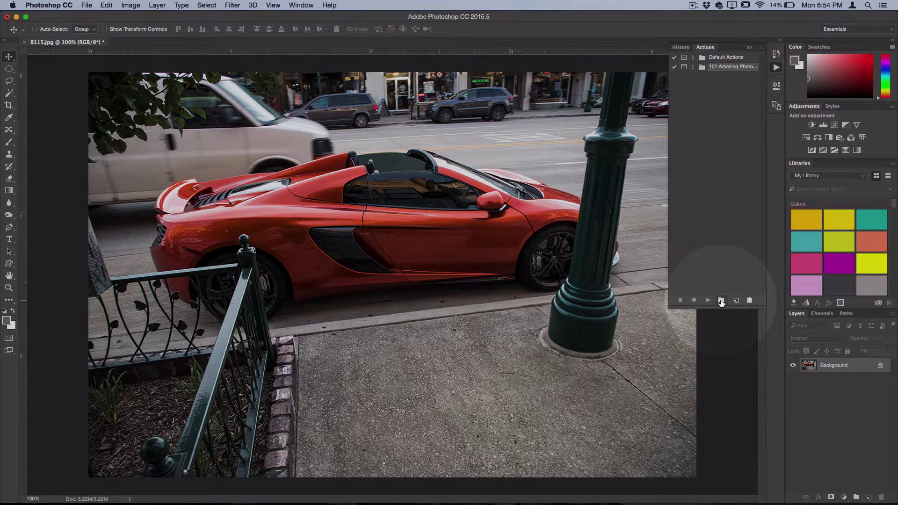
Create a new personal action set named for the user and begin a new action in it
left_click(720, 300)
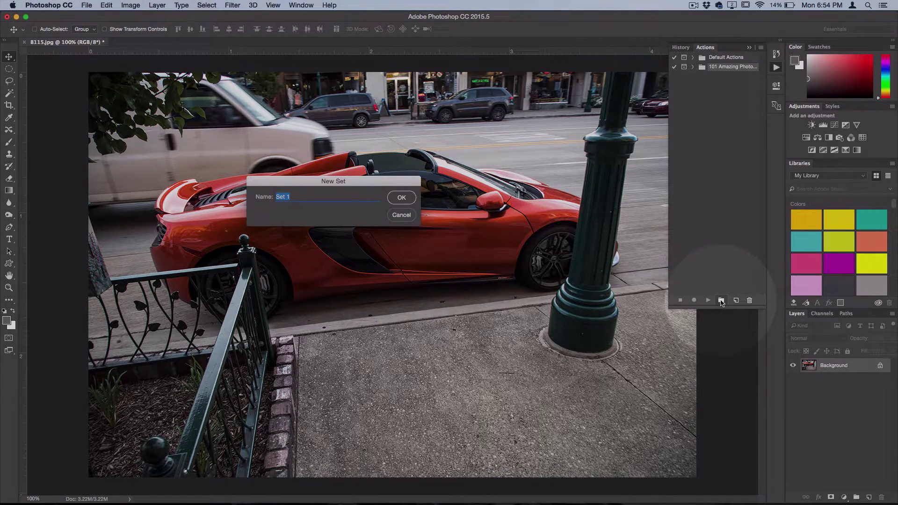
type("Justins actions")
key("Return")
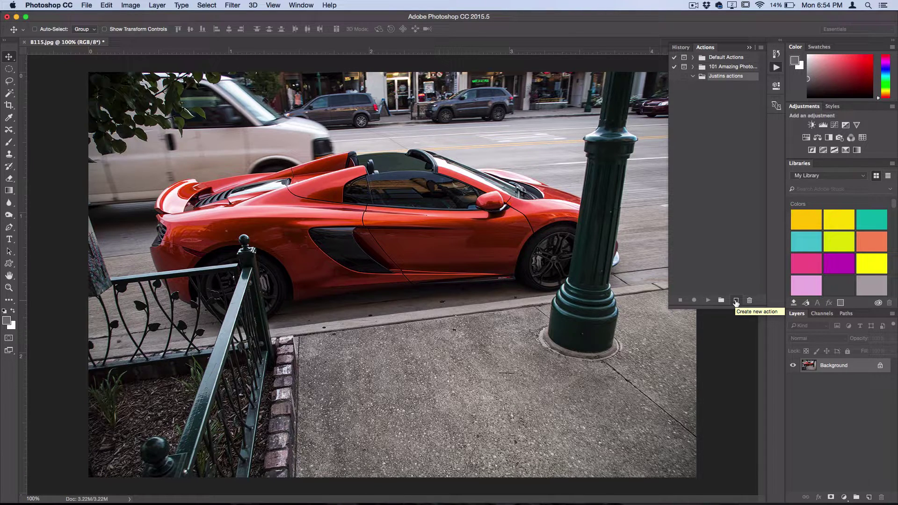
left_click(736, 301)
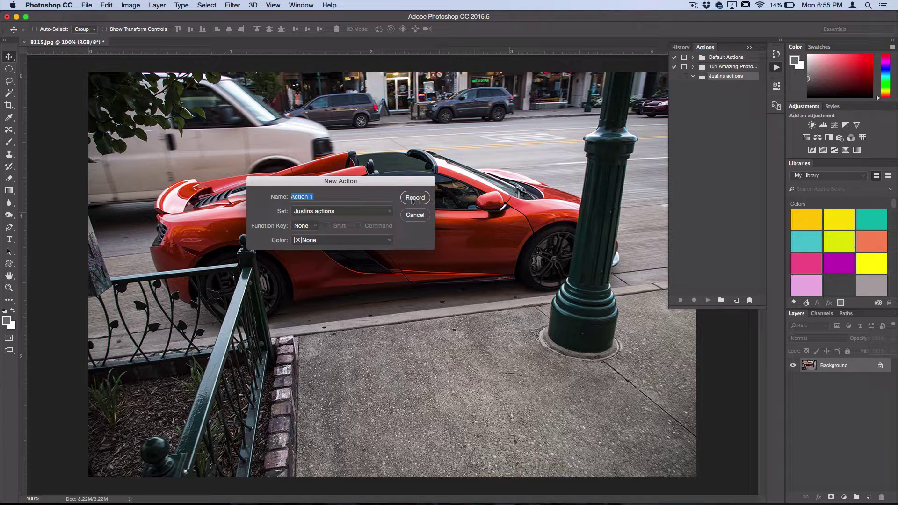
Name the action 'Comic book look', start recording, and convert the Background layer to a smart object
type("Comic book look")
left_click(409, 200)
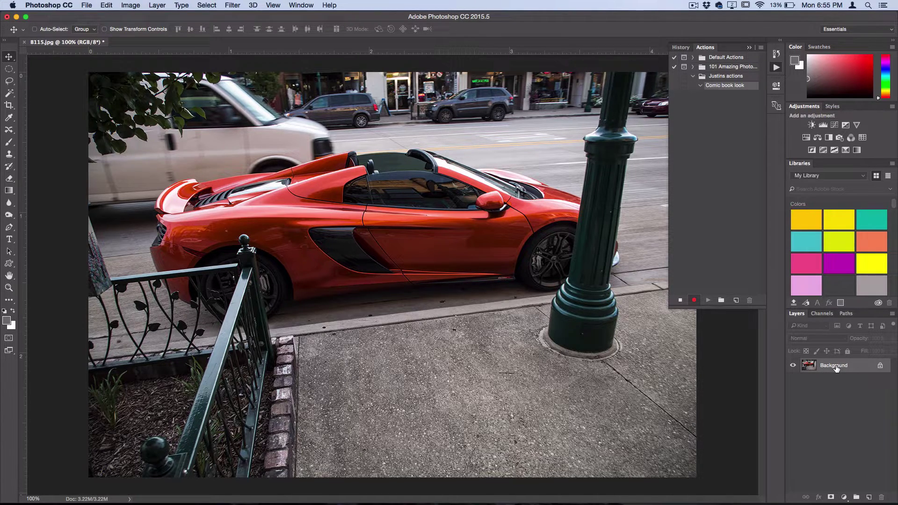
right_click(836, 367)
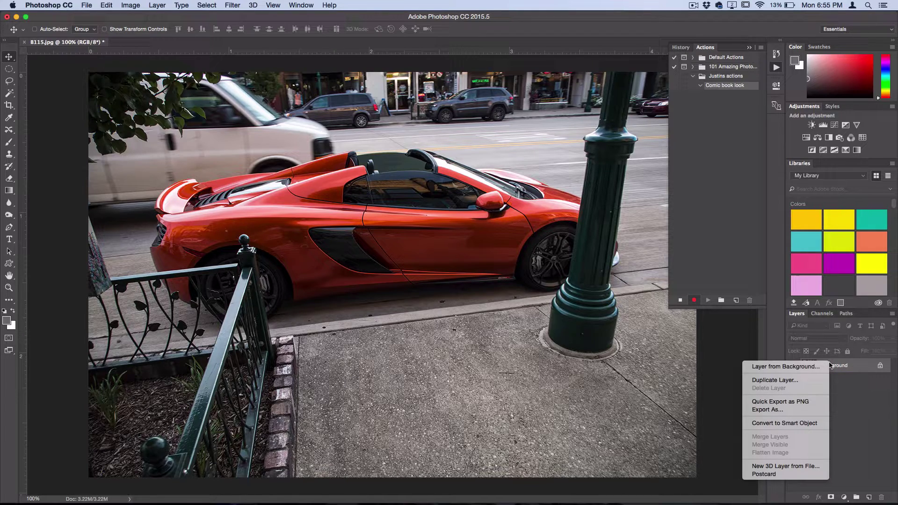
left_click(799, 423)
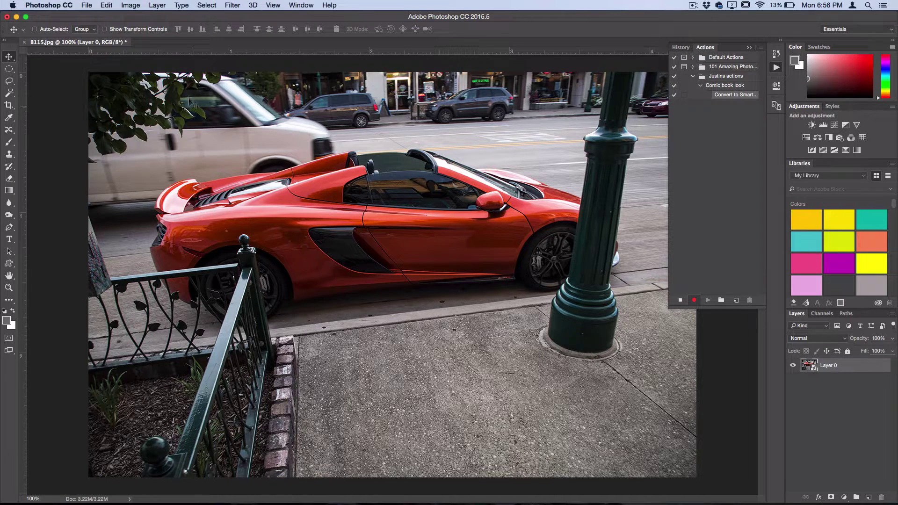
Apply a Threshold of about 58 to the car photo and enable that step's playback dialog toggle
left_click(131, 5)
mouse_move(141, 31)
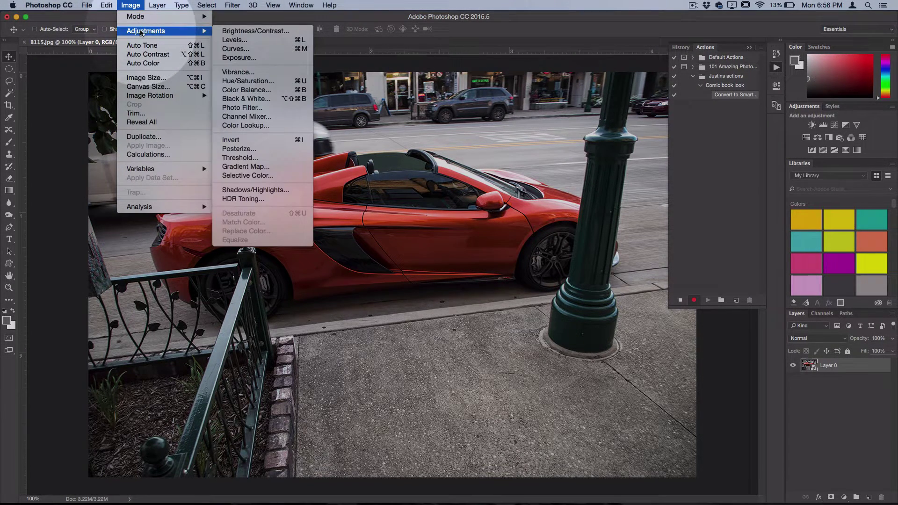
left_click(244, 158)
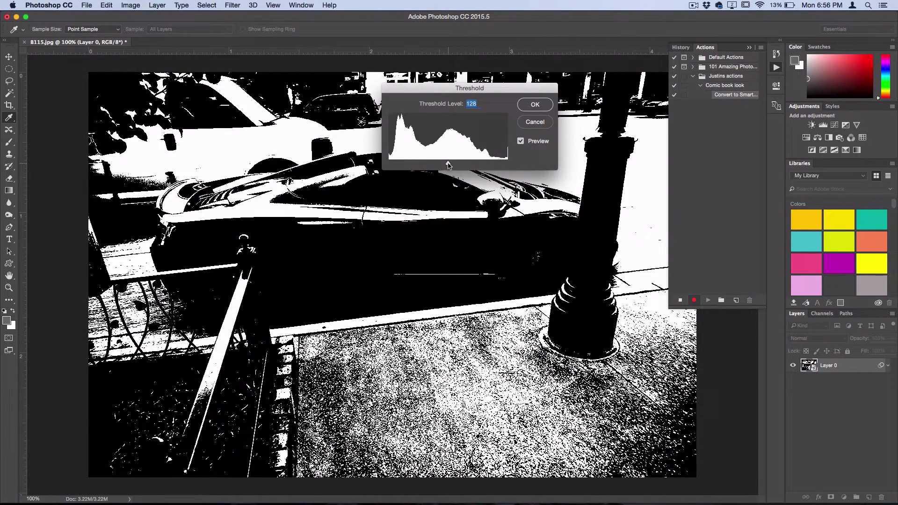
left_click_drag(447, 165, 416, 165)
left_click_drag(415, 89, 436, 295)
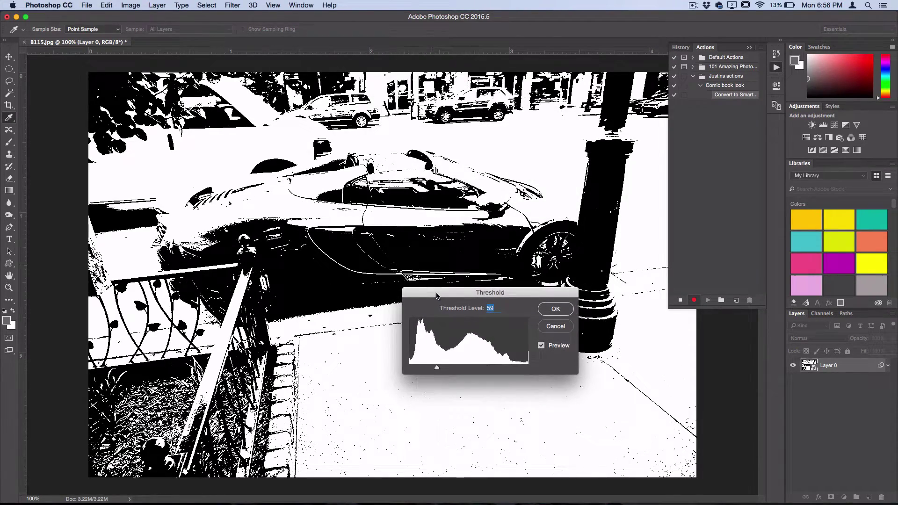
mouse_move(437, 368)
left_mouse_down()
mouse_move(496, 368)
mouse_move(437, 368)
left_mouse_up()
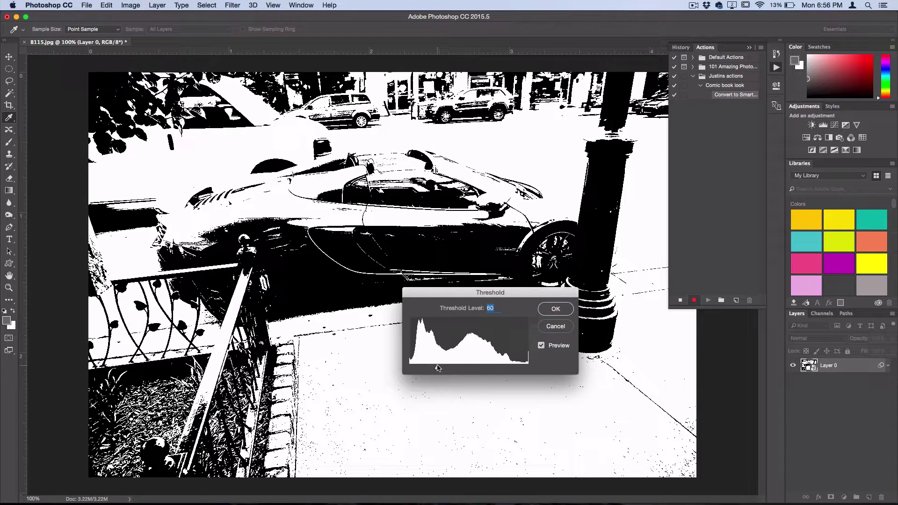
left_click_drag(437, 367, 437, 370)
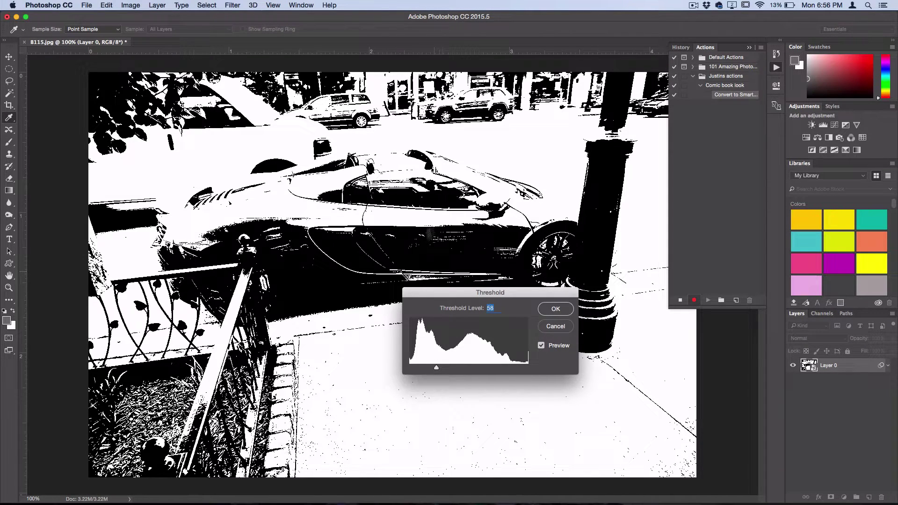
left_click(556, 310)
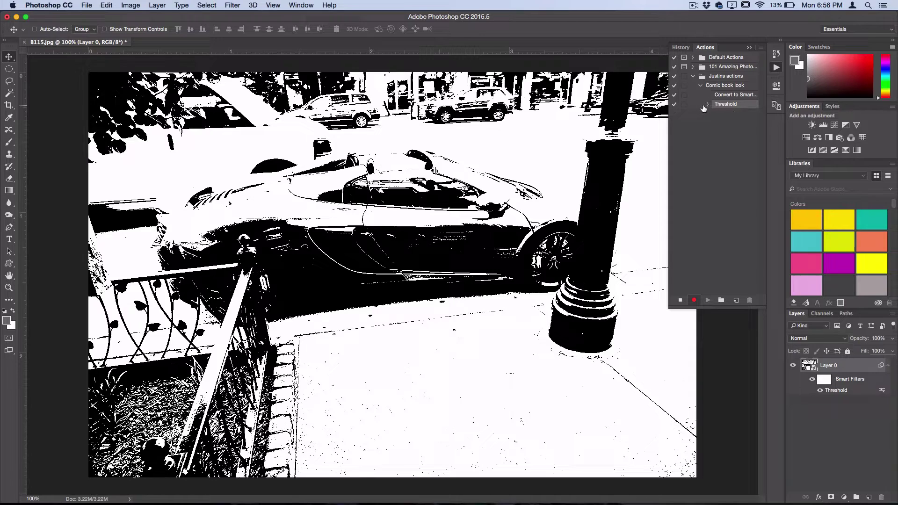
left_click(683, 105)
Apply Color Halftone with Max. Radius 4 and 45° screen angles on all channels
left_click(233, 5)
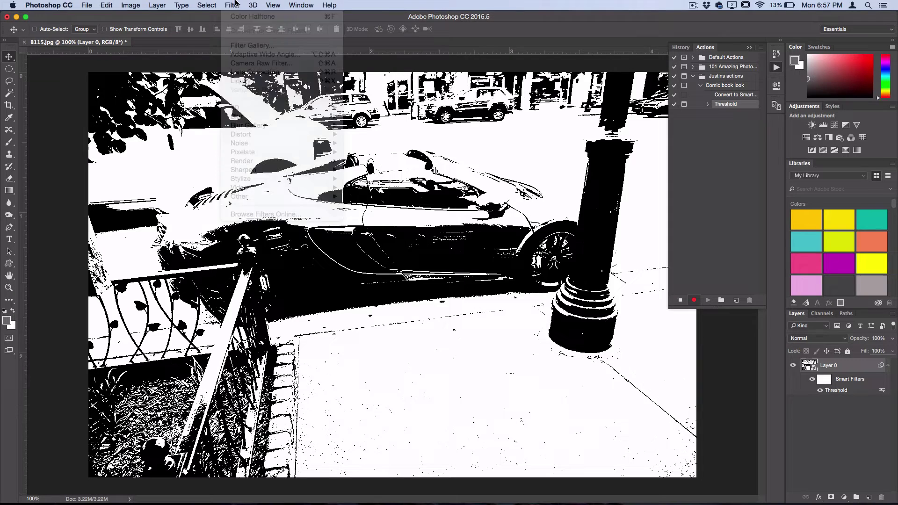
mouse_move(267, 154)
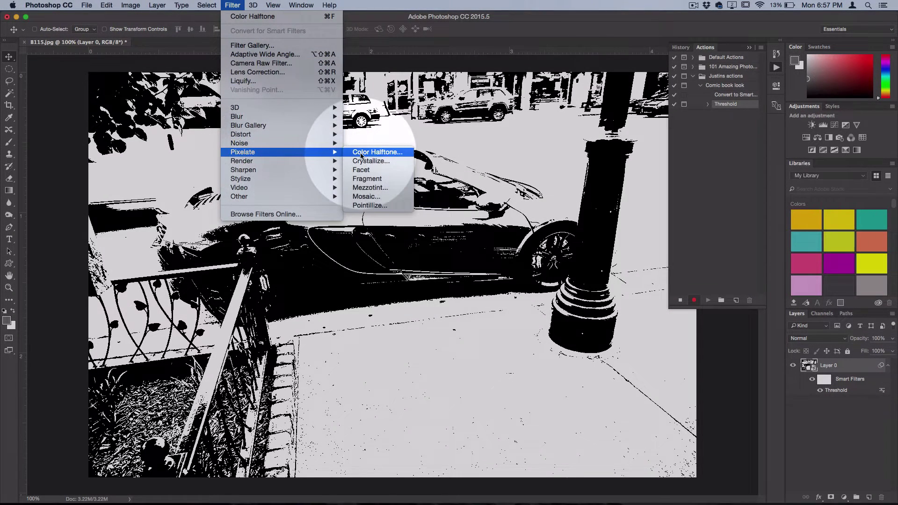
left_click(374, 152)
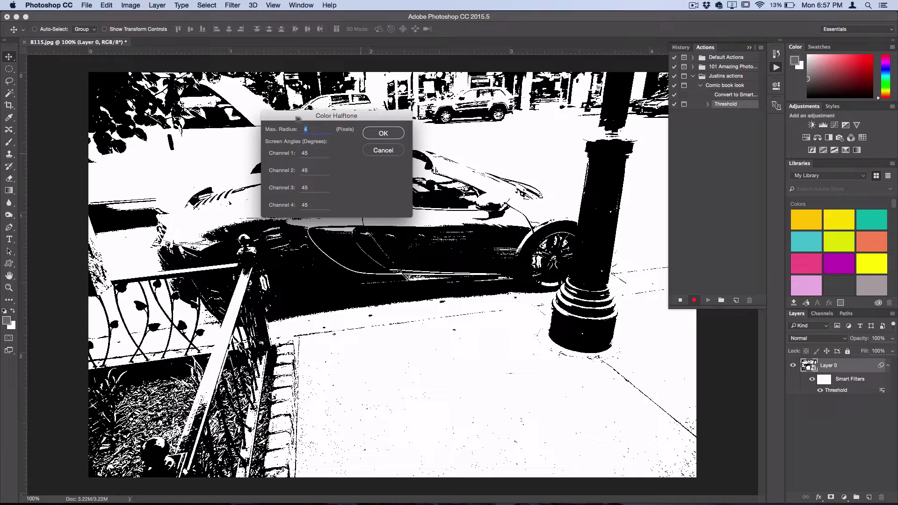
left_click_drag(295, 118, 439, 245)
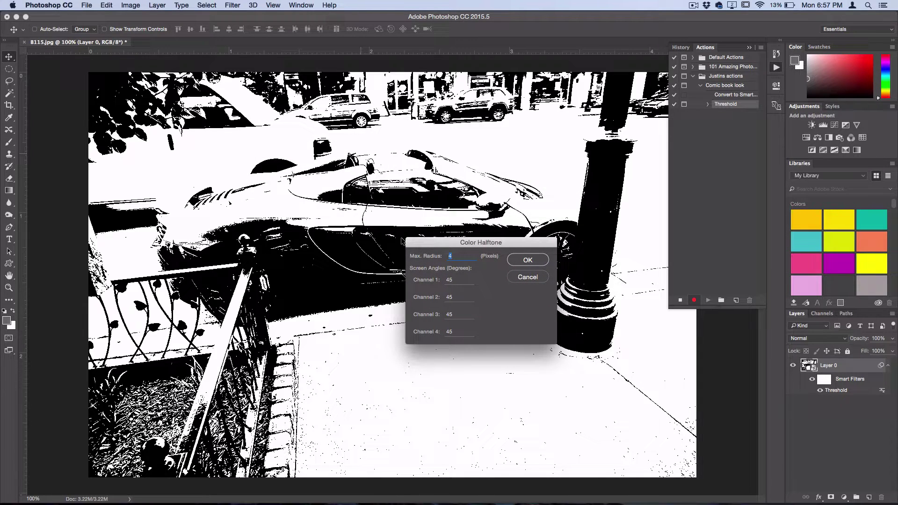
type("4")
key("Tab")
left_click(454, 279)
left_click(418, 279)
left_click(467, 280)
left_click(519, 260)
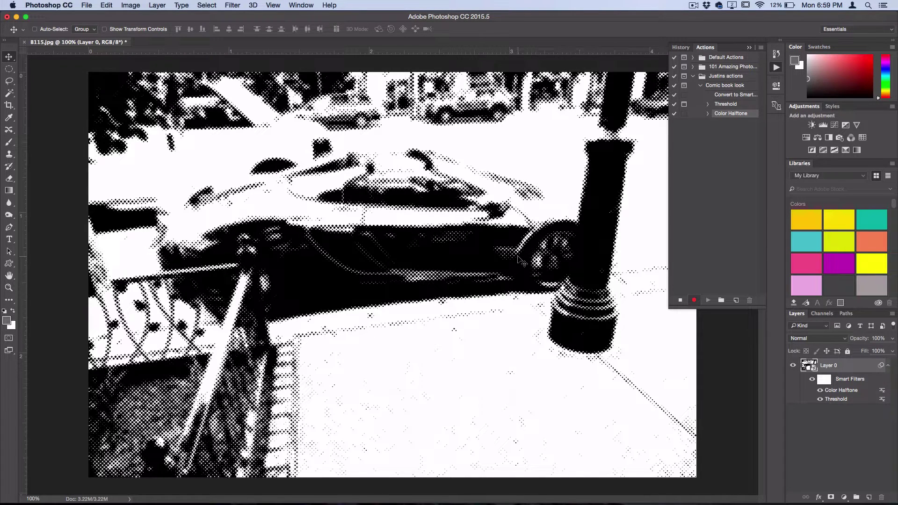
Duplicate Layer 0 as Layer 0 copy and clear the copy's smart filters
right_click(832, 365)
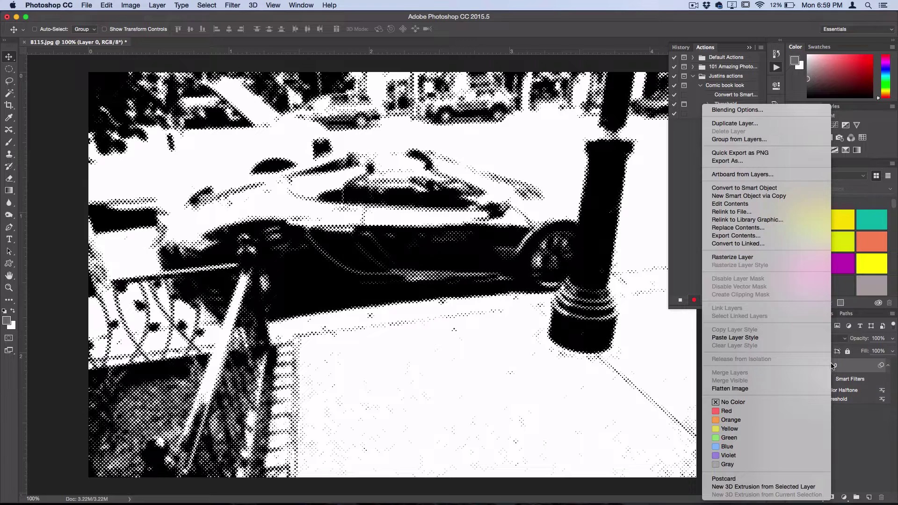
left_click(735, 123)
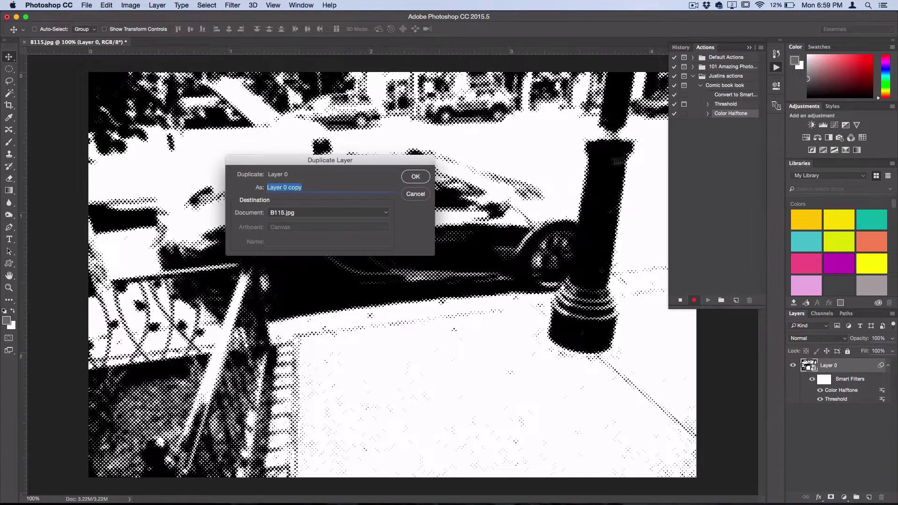
left_click(419, 176)
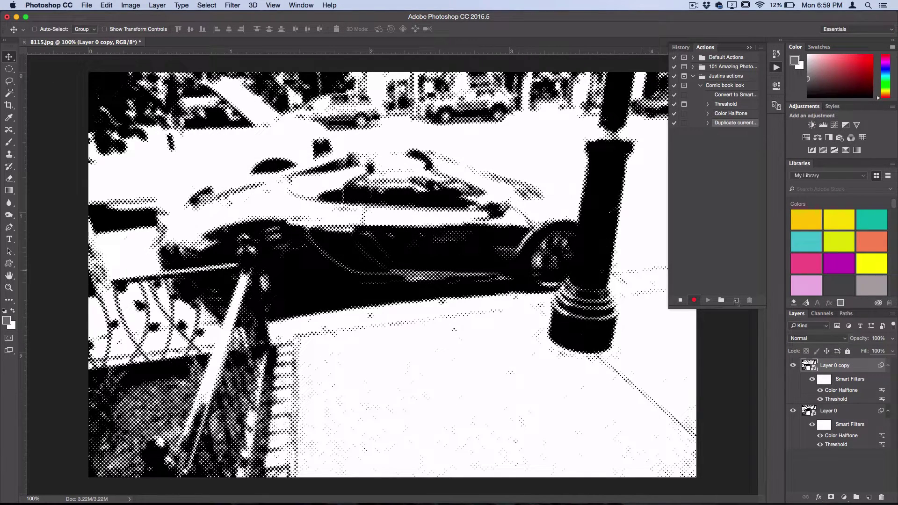
right_click(851, 380)
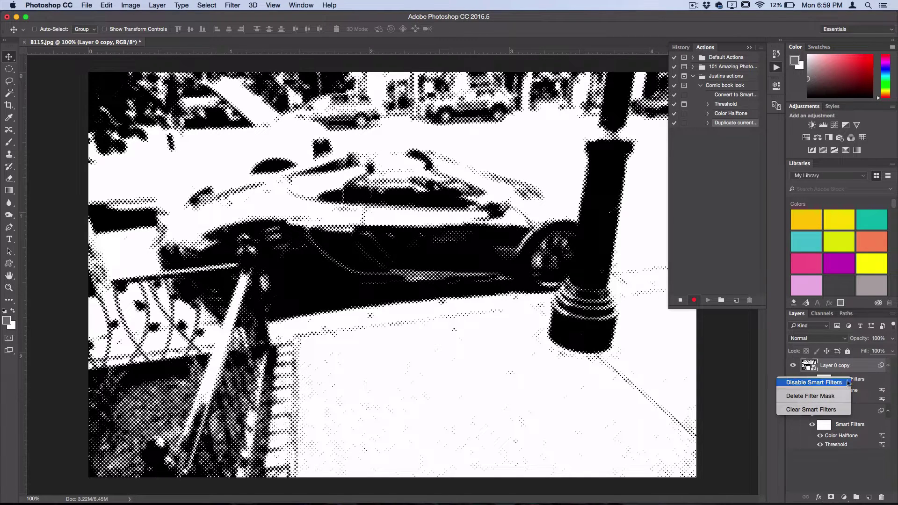
left_click(823, 409)
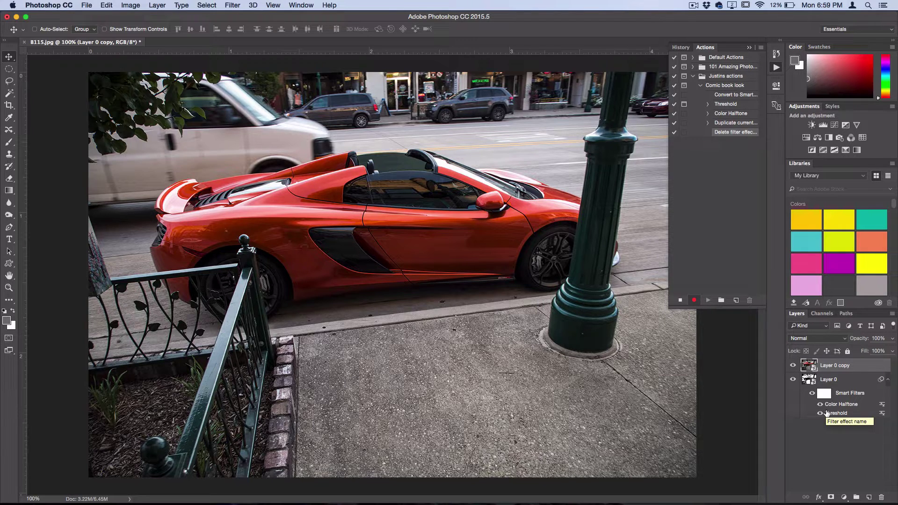
Set Layer 0 copy to Darken at 75% opacity, stop recording, and open B121.jpg
left_click(810, 338)
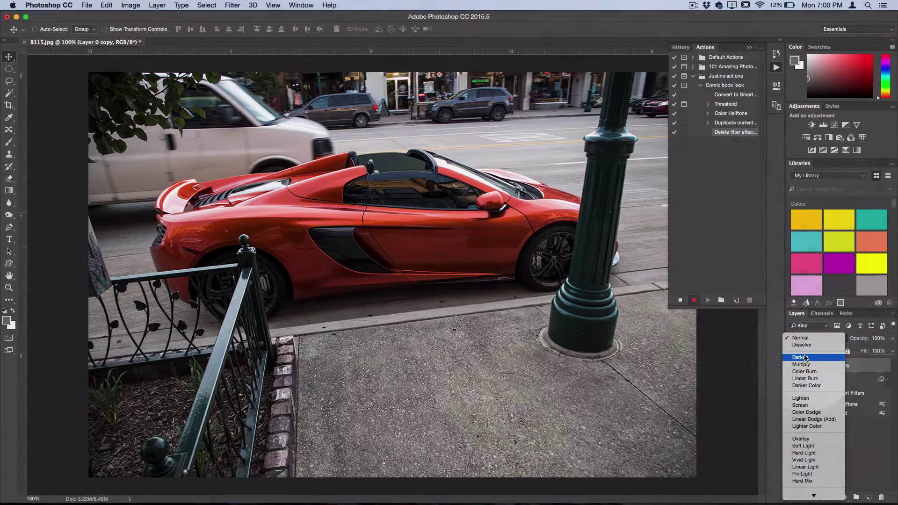
left_click(804, 357)
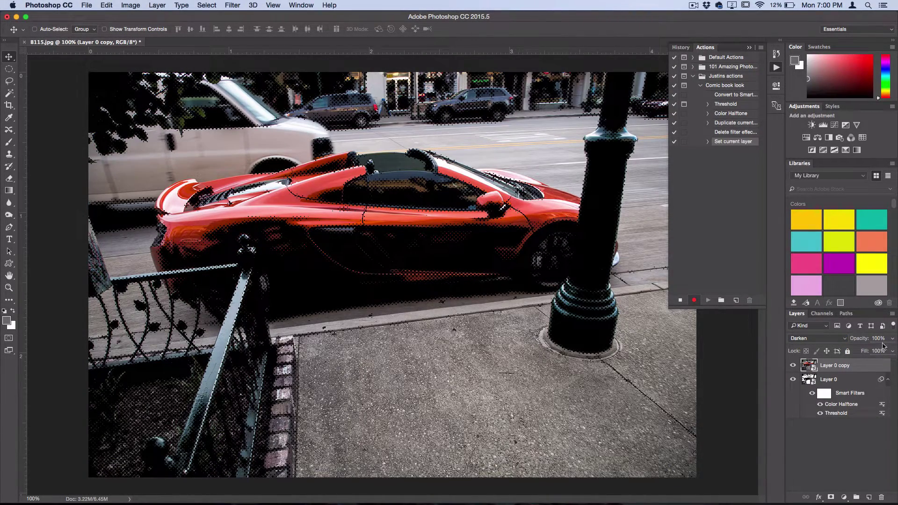
left_click(880, 339)
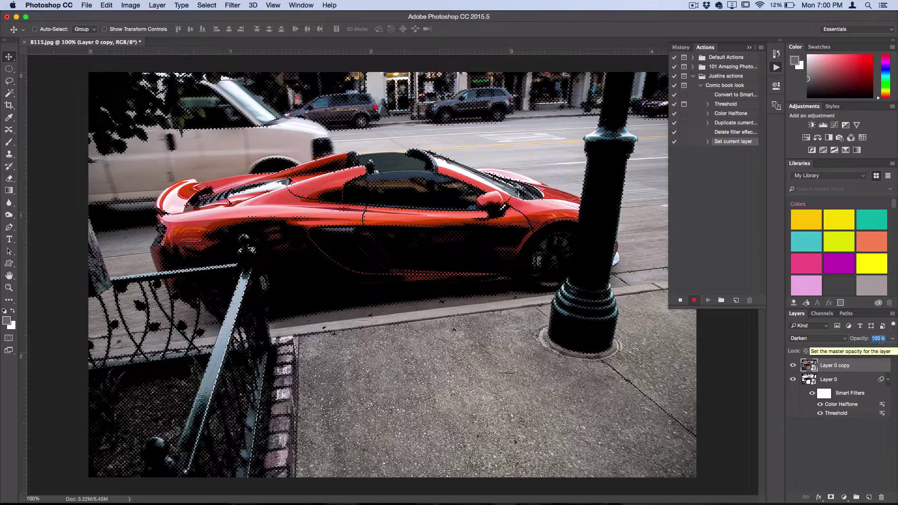
type("75")
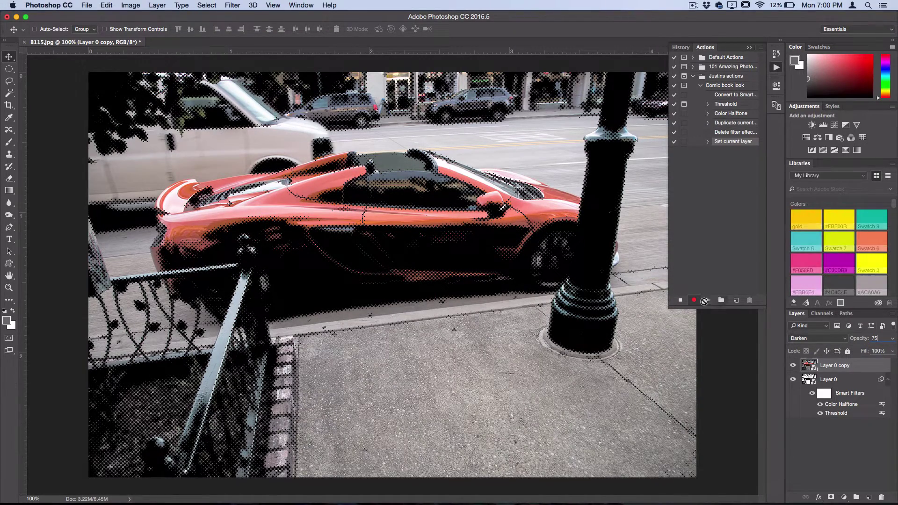
left_click(681, 301)
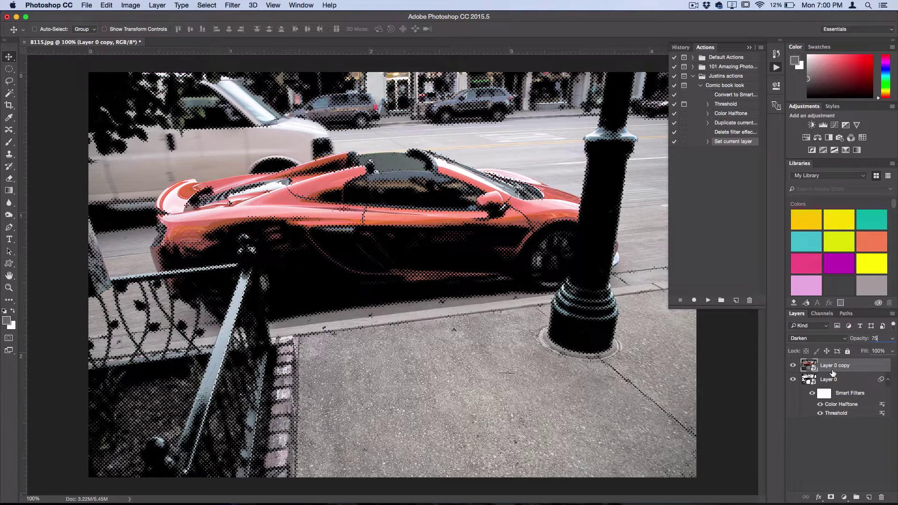
left_click_drag(832, 372, 165, 45)
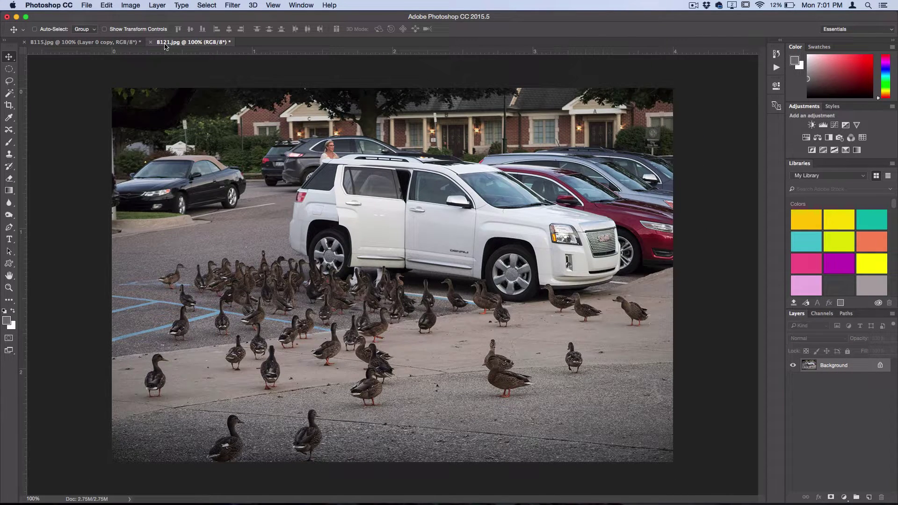
Play Comic book look on the duck photo with a Threshold level of 100
left_click(776, 69)
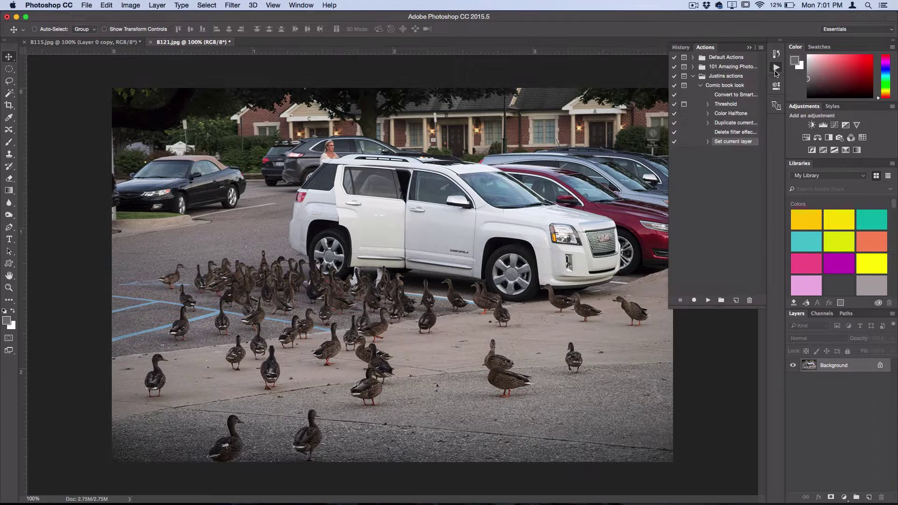
left_click(701, 85)
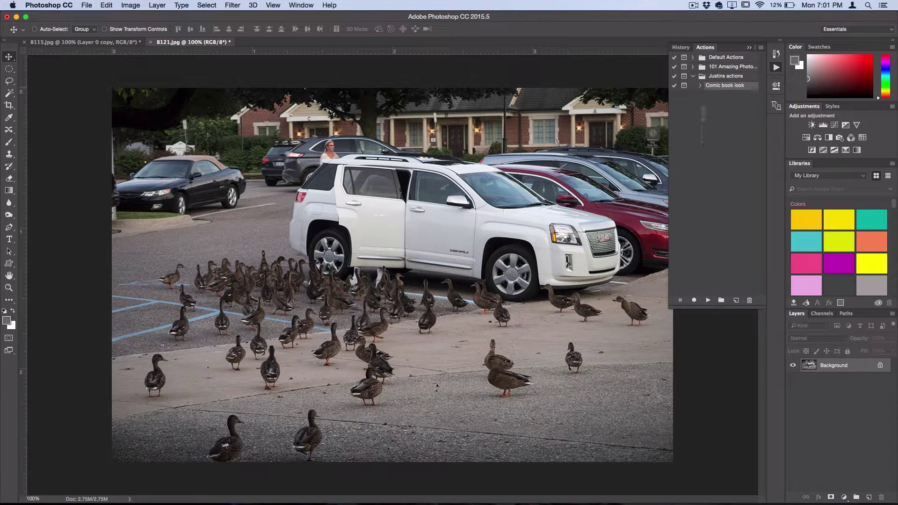
left_click(708, 300)
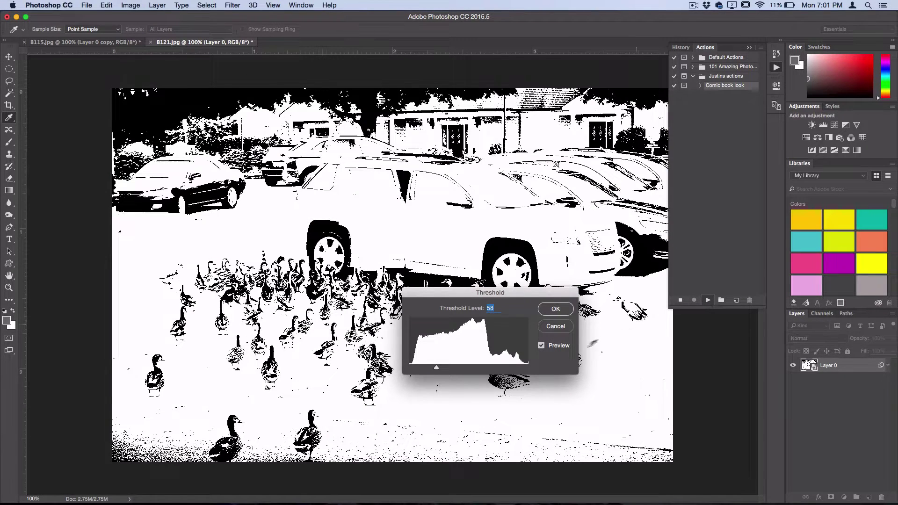
mouse_move(437, 368)
left_mouse_down()
mouse_move(476, 368)
mouse_move(433, 369)
mouse_move(455, 369)
left_mouse_up()
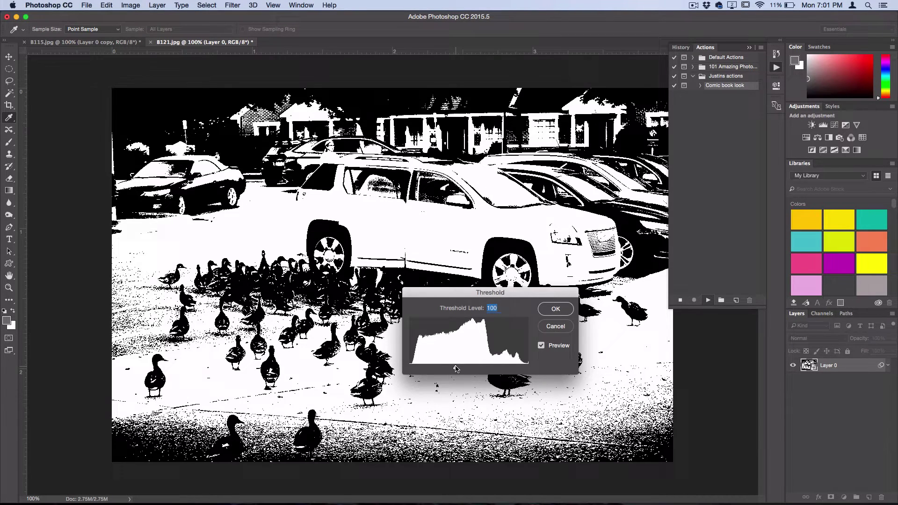
left_click(562, 311)
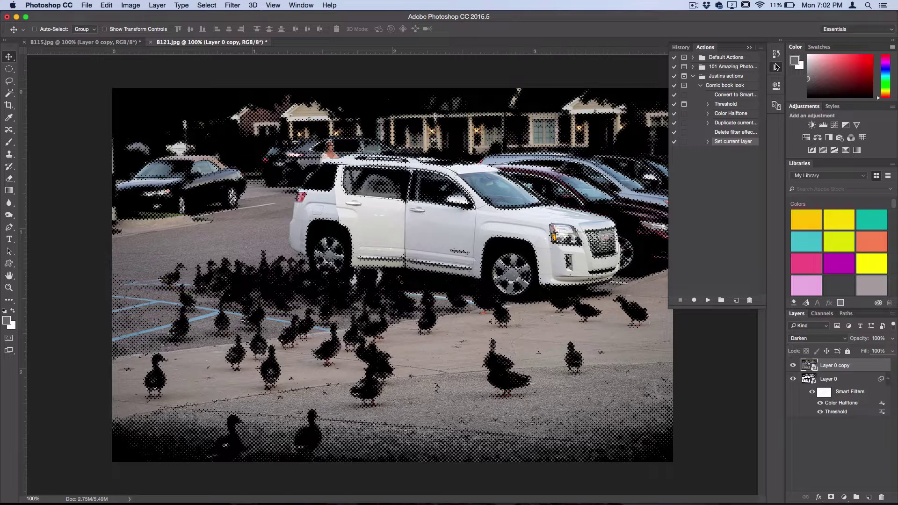
left_click(89, 42)
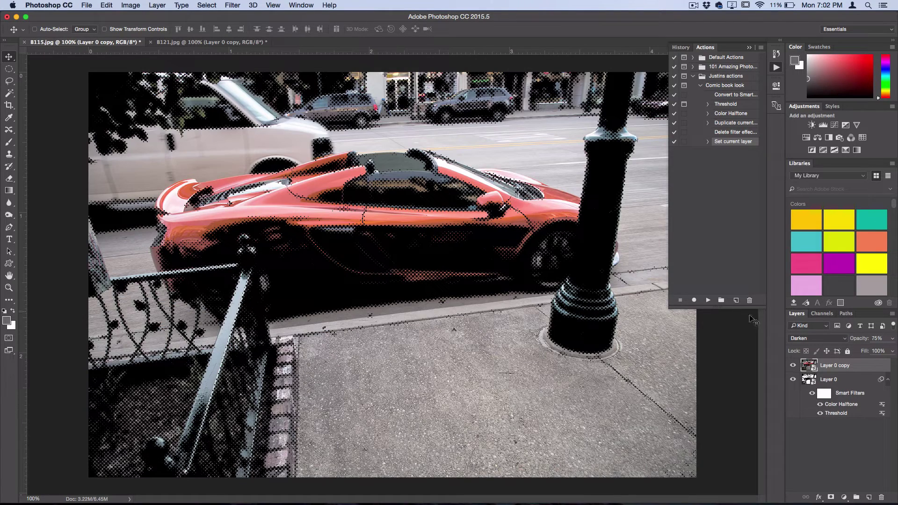
left_click(882, 338)
left_click(225, 43)
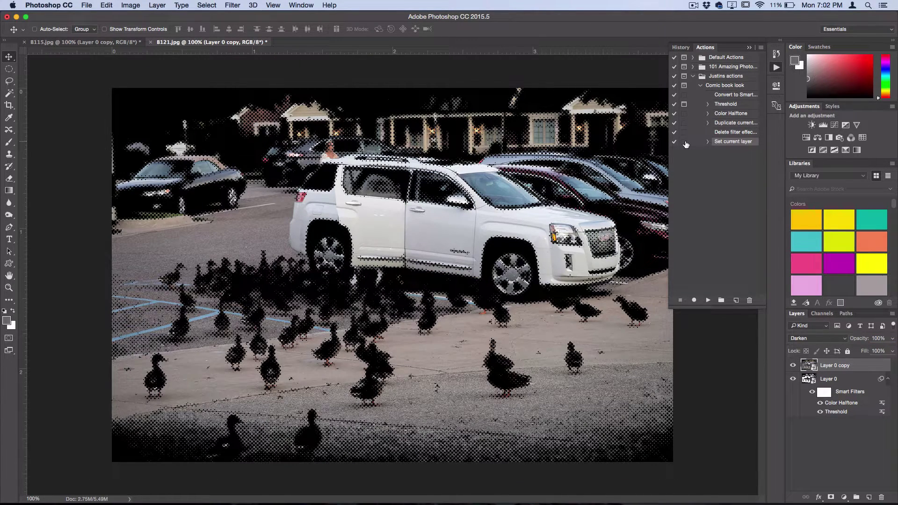
Resume recording Comic book look and set the duck copy layer's opacity to 75%
left_click(707, 142)
left_click(708, 142)
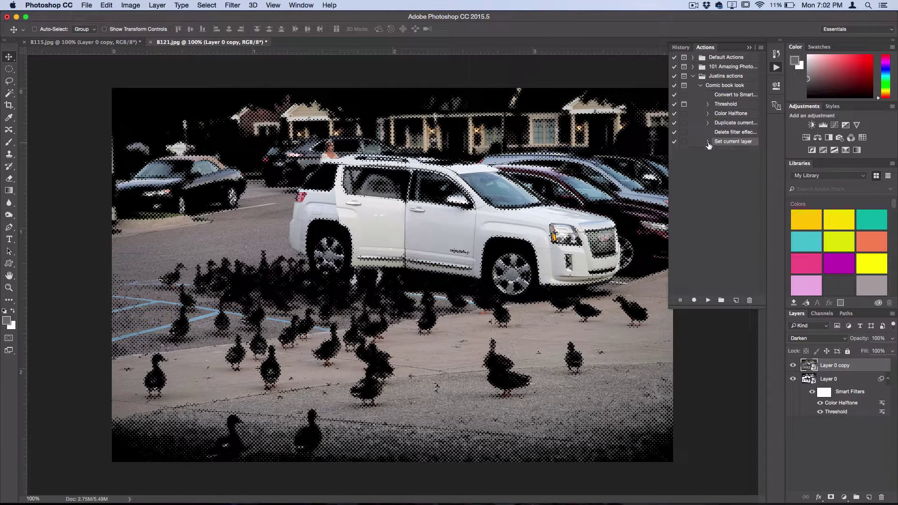
left_click(733, 86)
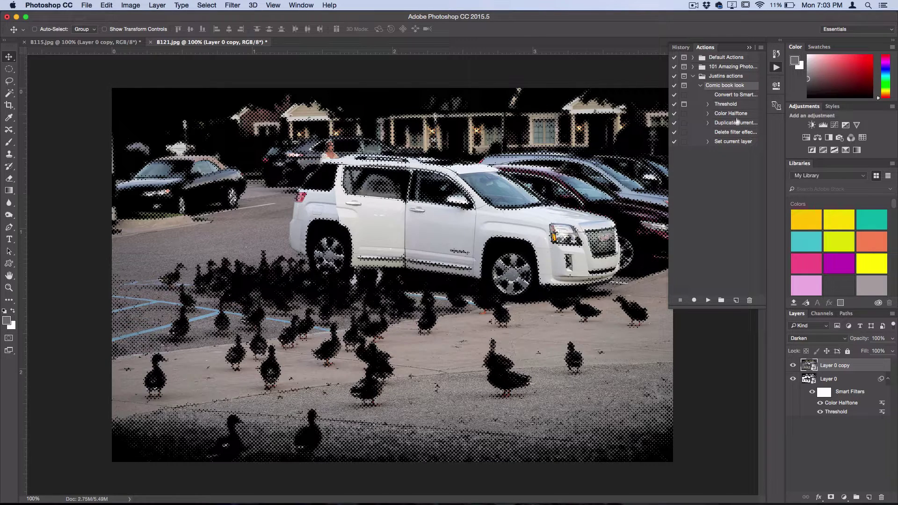
left_click(693, 300)
left_click(892, 340)
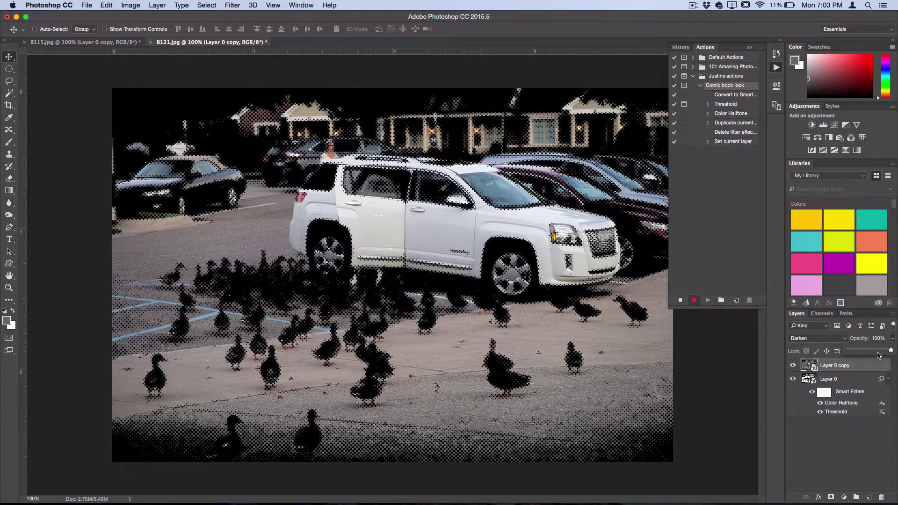
left_click(878, 338)
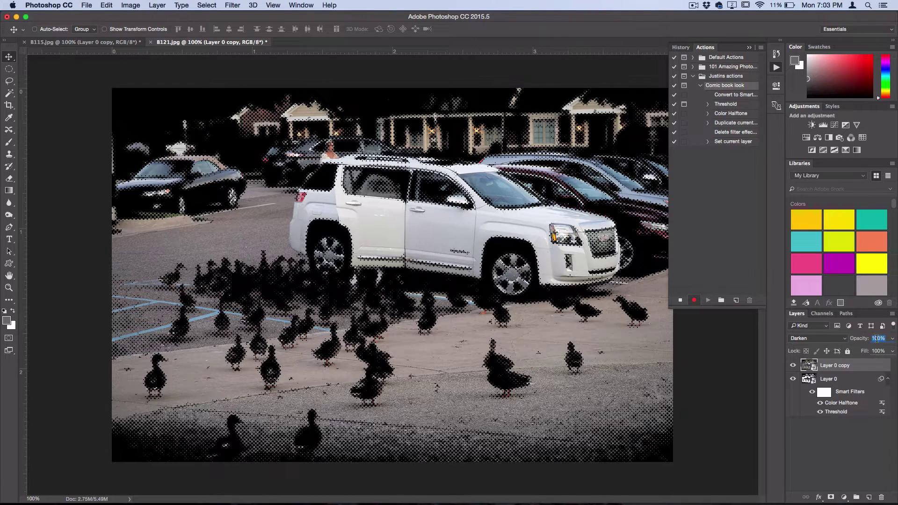
type("75")
key("Return")
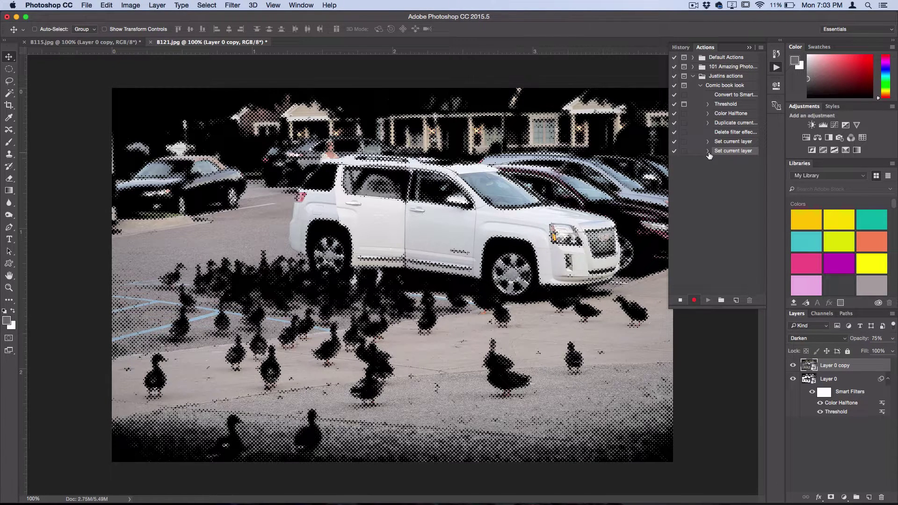
Stop recording and delete the stray Hide and Show current layer steps from the action
left_click(680, 300)
left_click(694, 299)
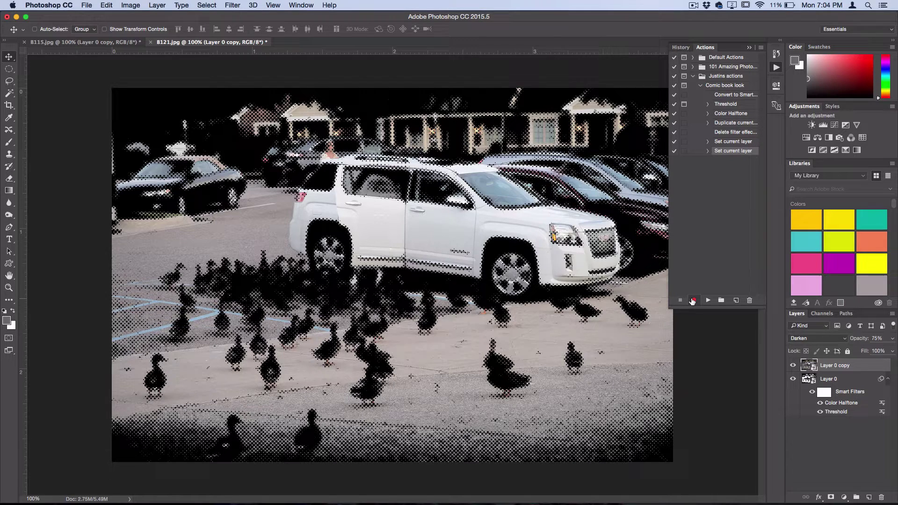
left_click(793, 365)
left_click(793, 365)
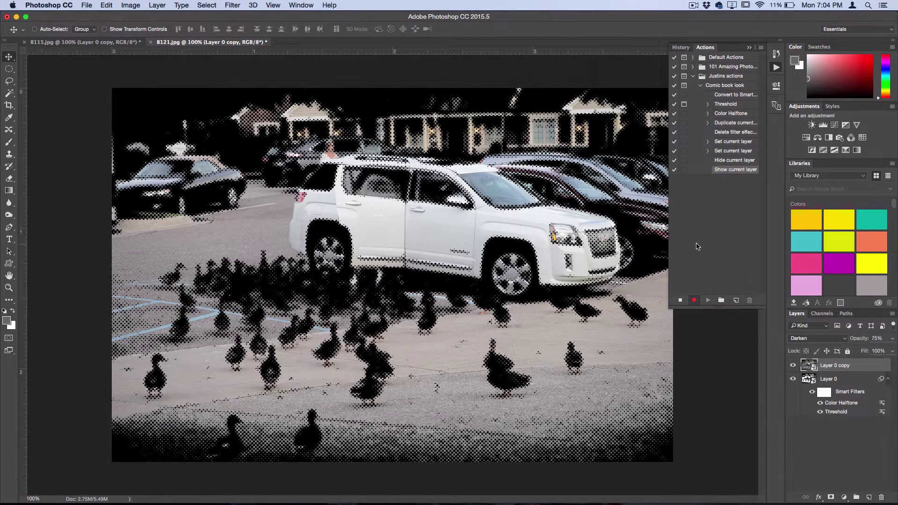
left_click(680, 300)
left_click(744, 161, "shift")
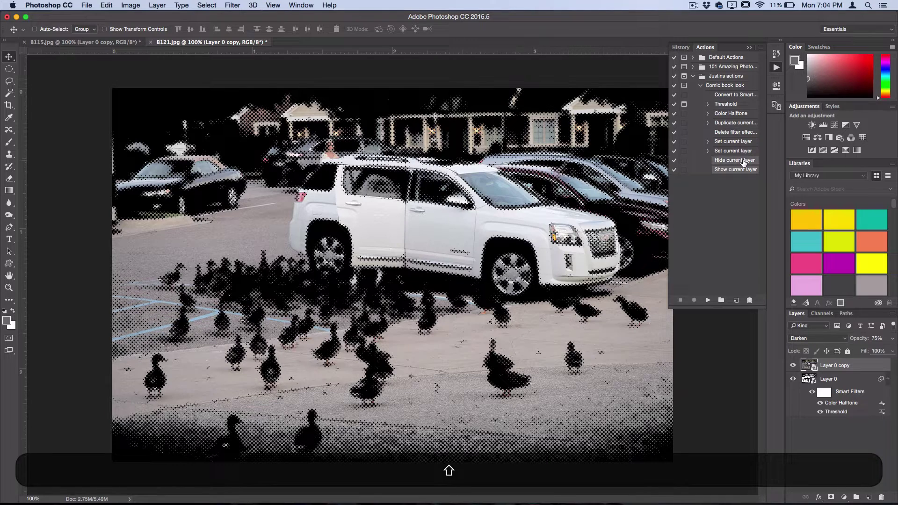
left_click_drag(747, 161, 749, 300)
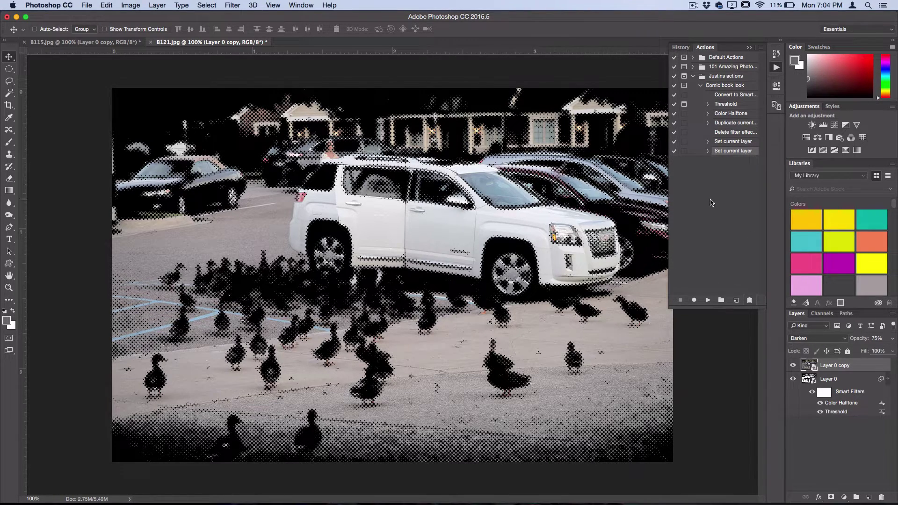
Replay Comic book look on the reverted duck photo with a Threshold level of 112
left_click(700, 85)
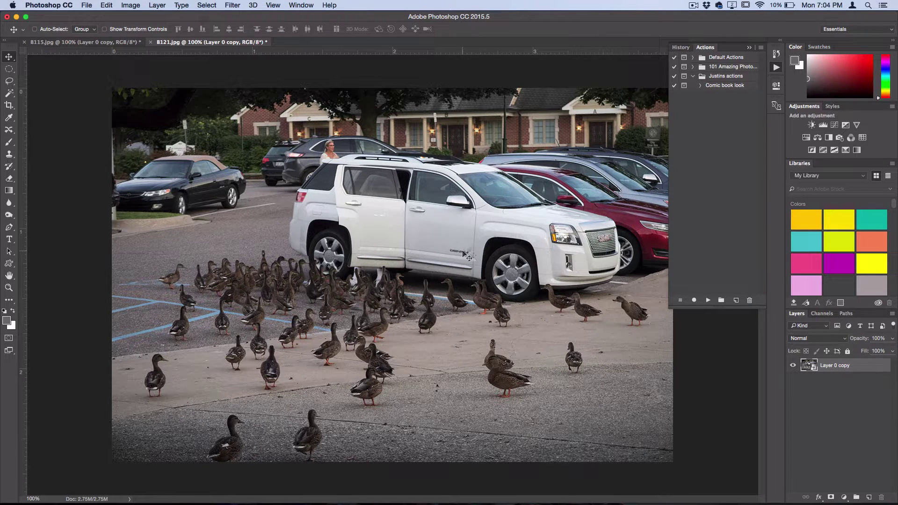
left_click(720, 86)
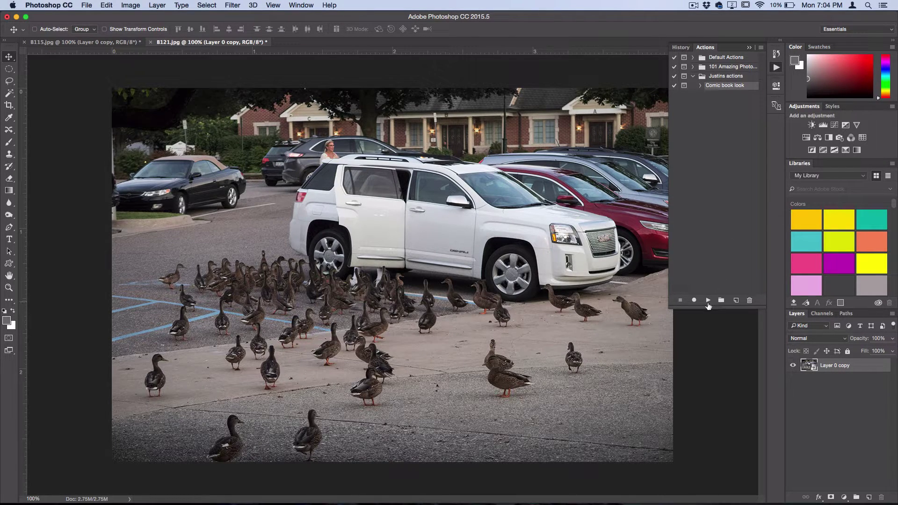
left_click(708, 300)
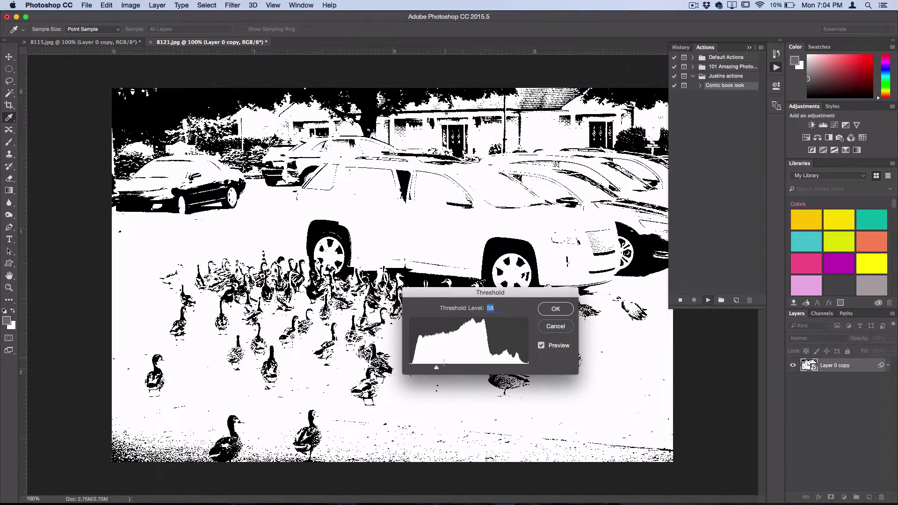
left_click_drag(436, 367, 458, 370)
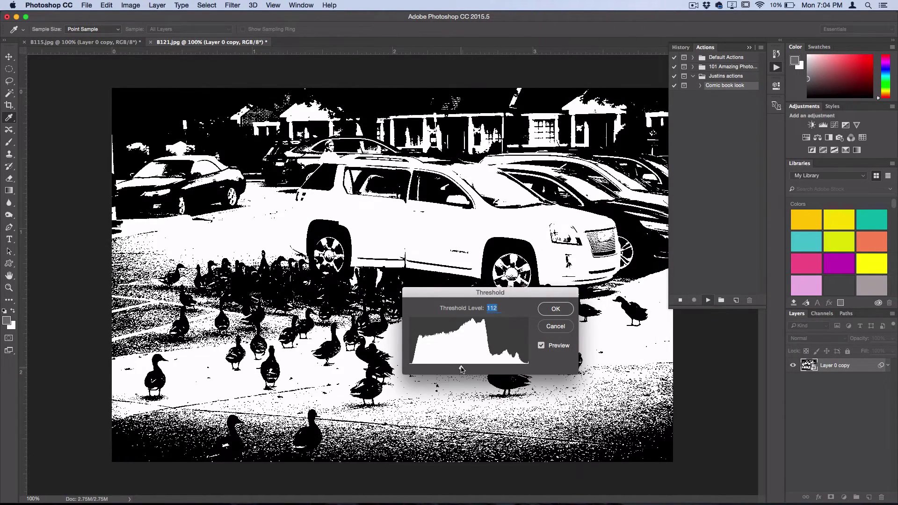
left_click(556, 309)
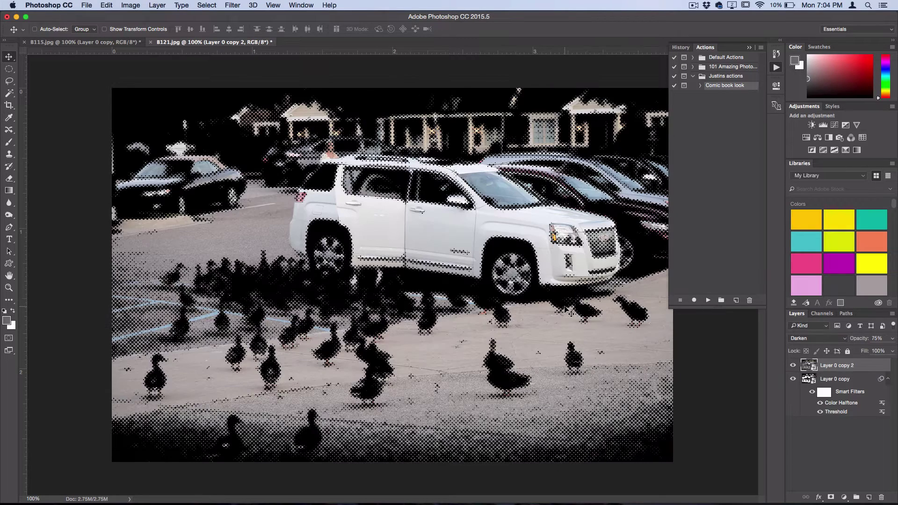